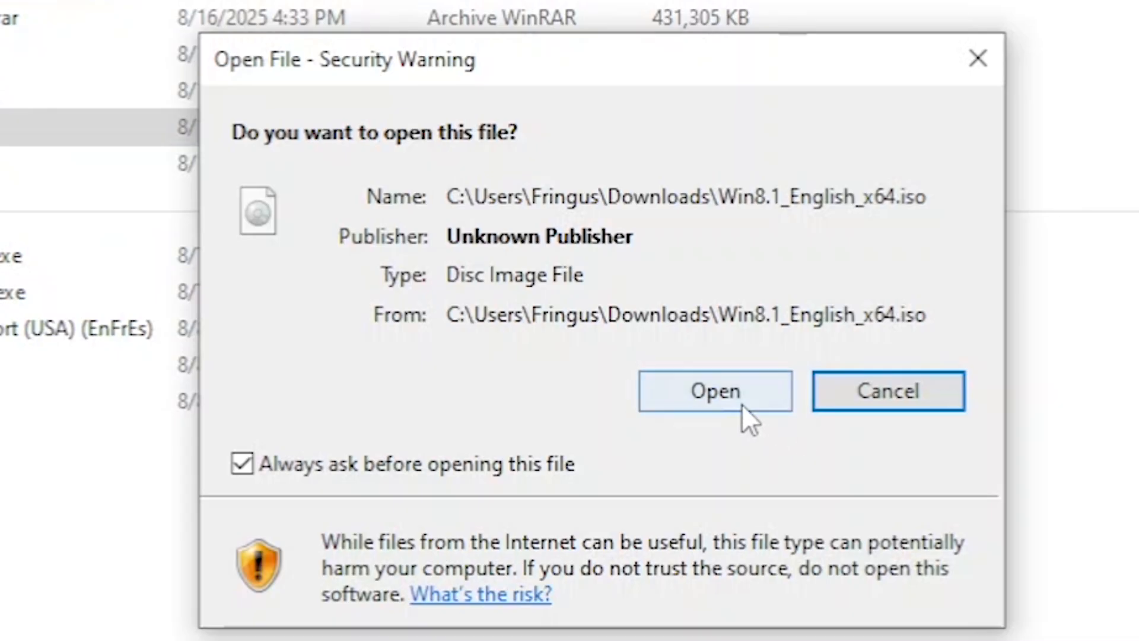
Step: Paste install.wim (about 3.4 GB) into the sources folder of the mounted Windows 8.1 disc image
left_click(741, 405)
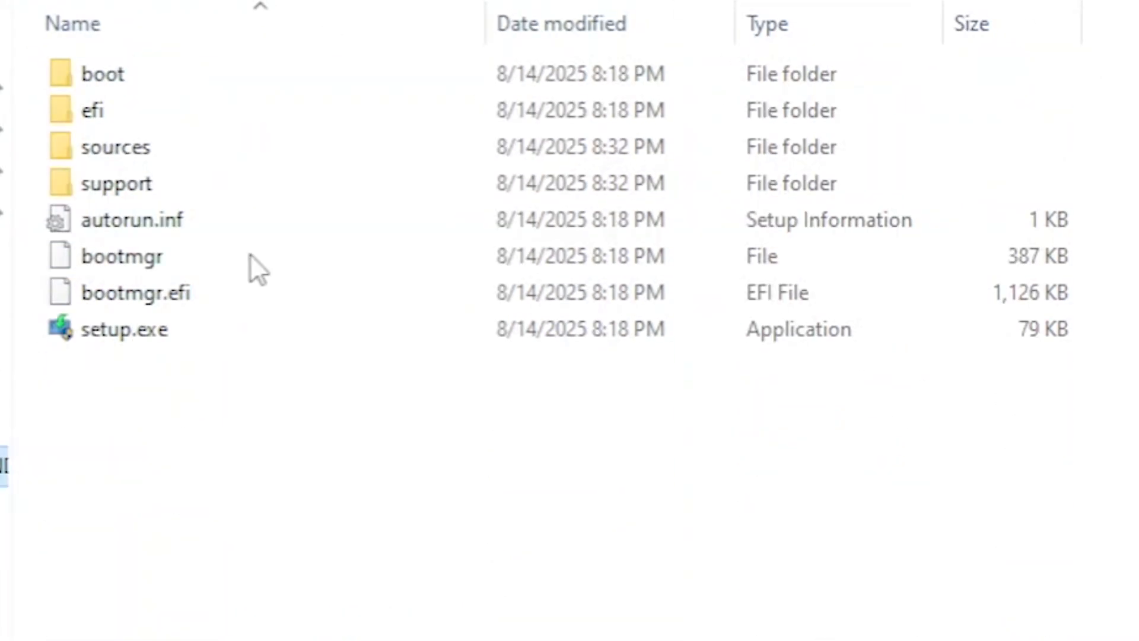
double_click(176, 150)
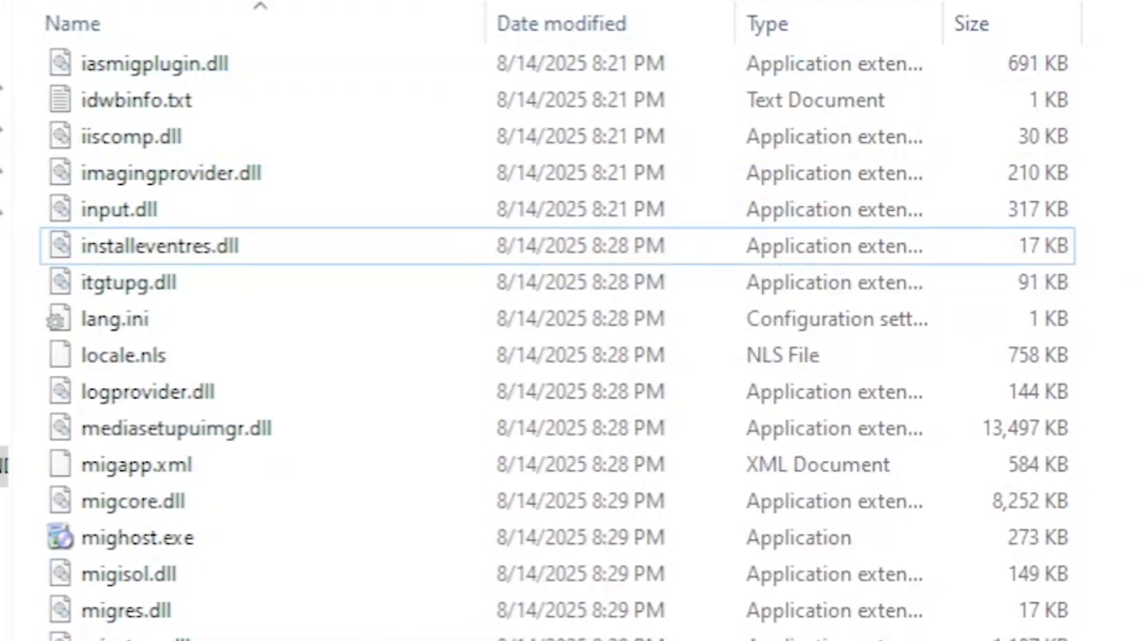
key("ctrl+v")
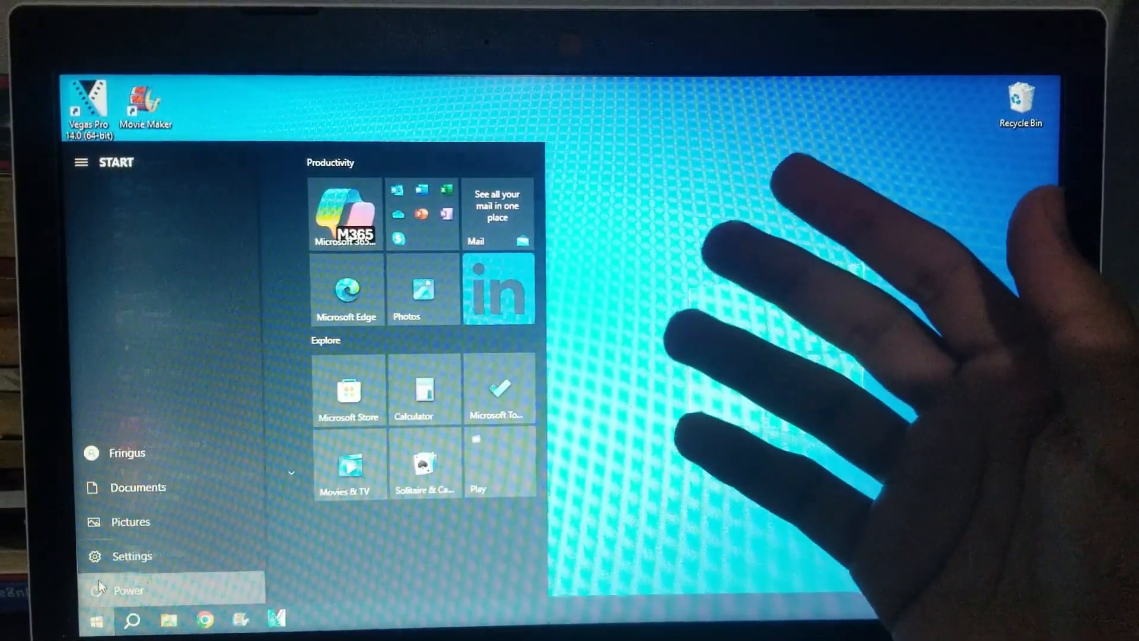
Step: Restart the laptop from the Windows 10 Start menu's Power options
left_click(97, 590)
left_click(122, 558)
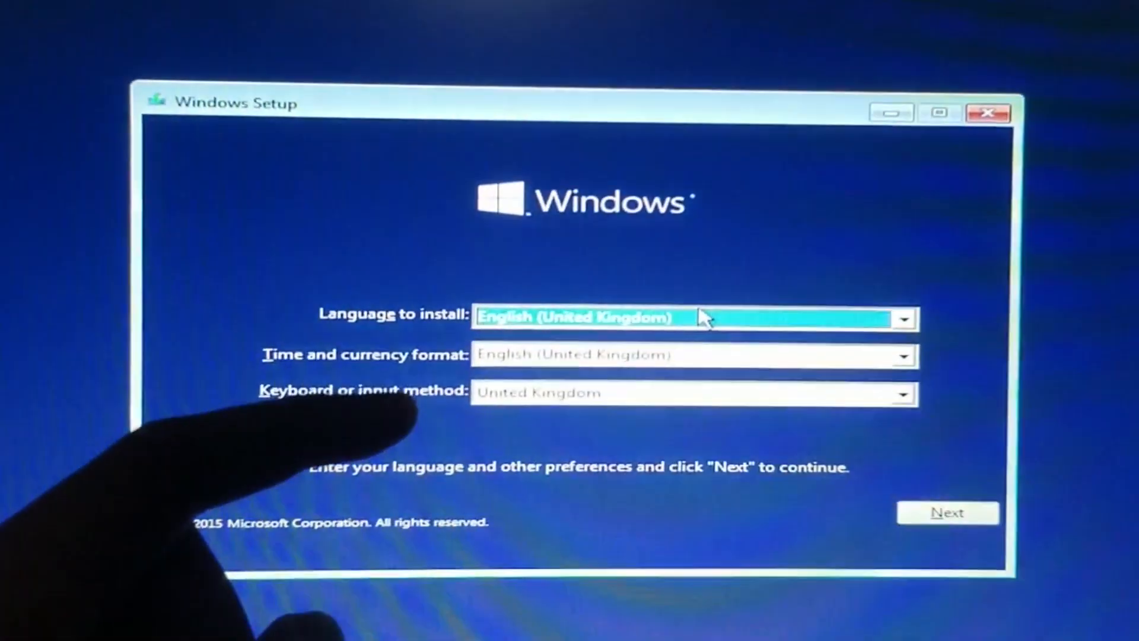
Step: Pick a keyboard layout, begin Install now, and dismiss the offline locale error that cancels setup
left_click(583, 400)
key("f")
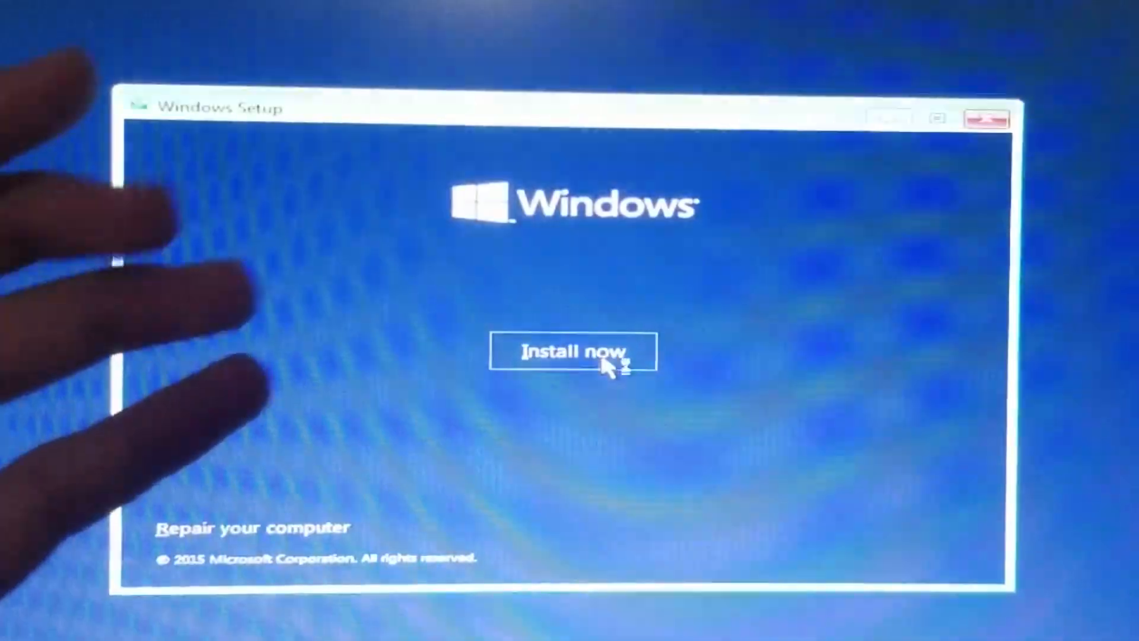
left_click(574, 355)
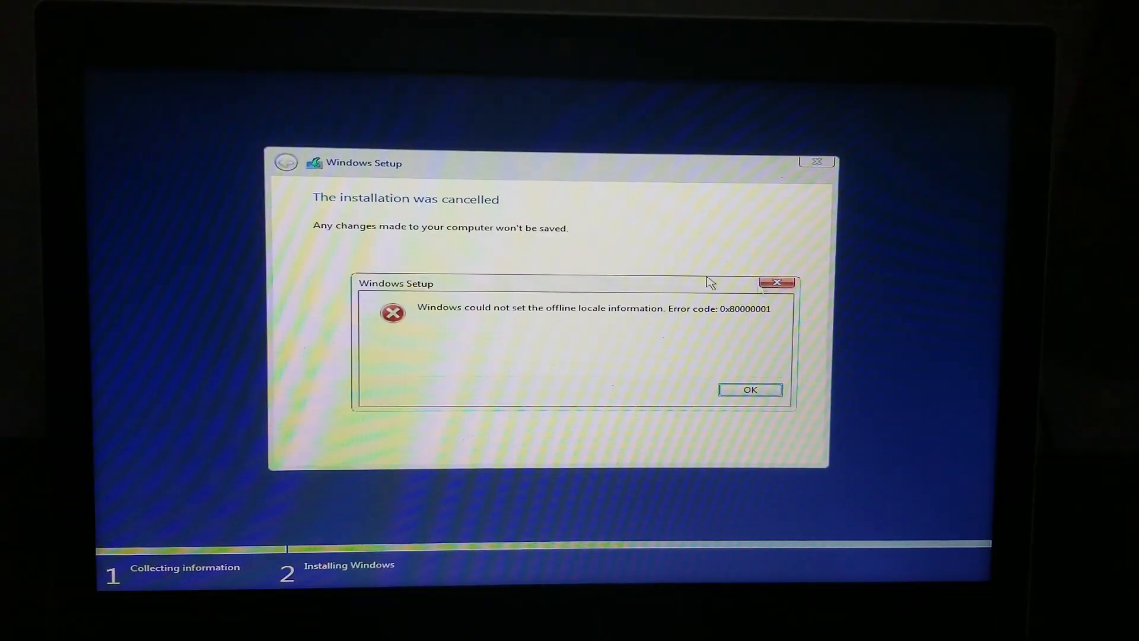
key("Return")
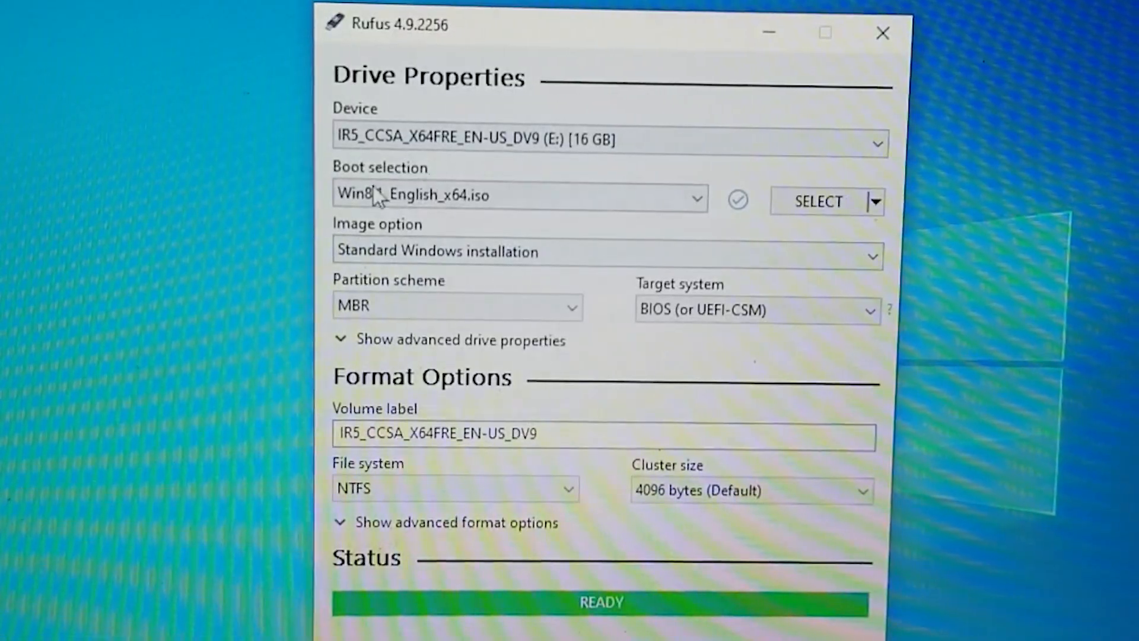
Step: Close Rufus with its Win8.1_English_x64.iso selection and bring up the Start menu
left_click(882, 33)
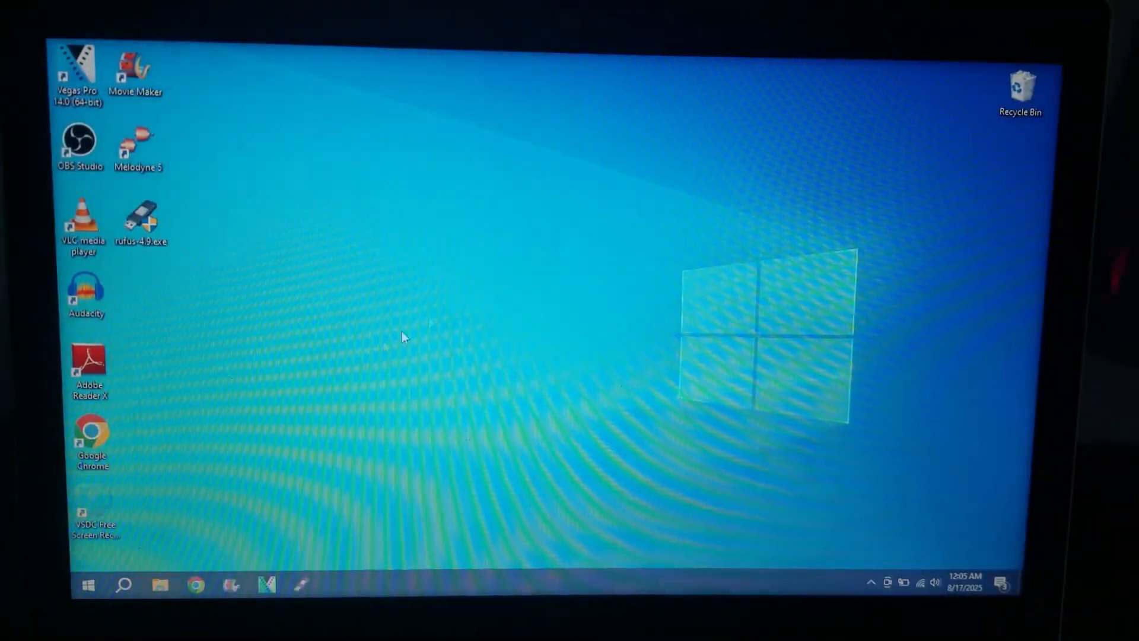
key("super")
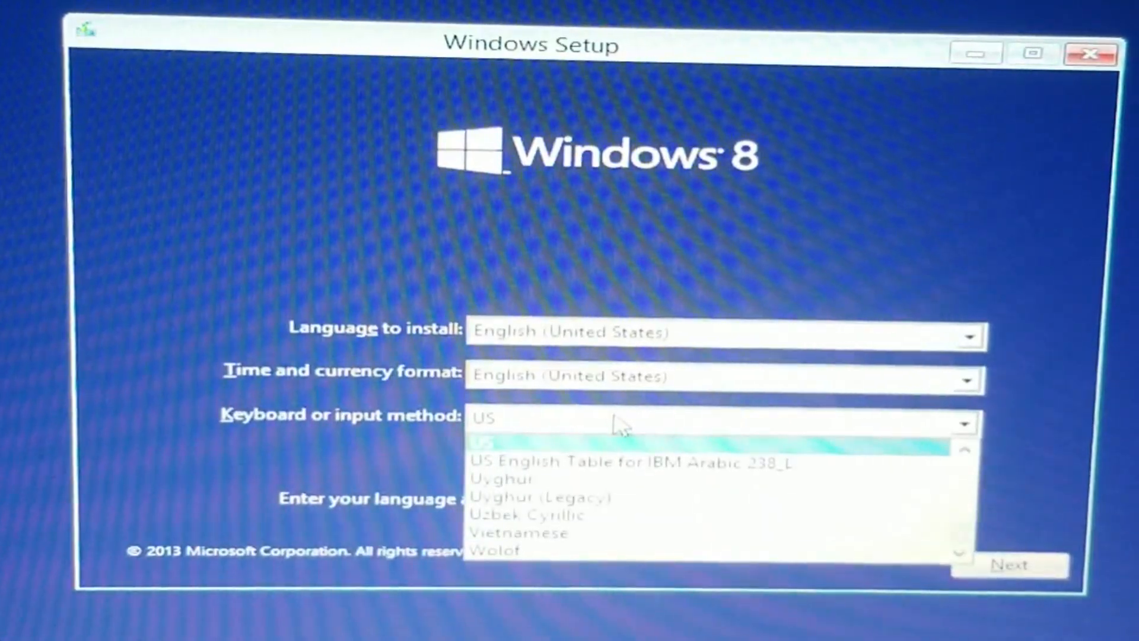
Step: Choose the French keyboard layout, confirm preferences and begin the Windows 8 installation
left_click(521, 496)
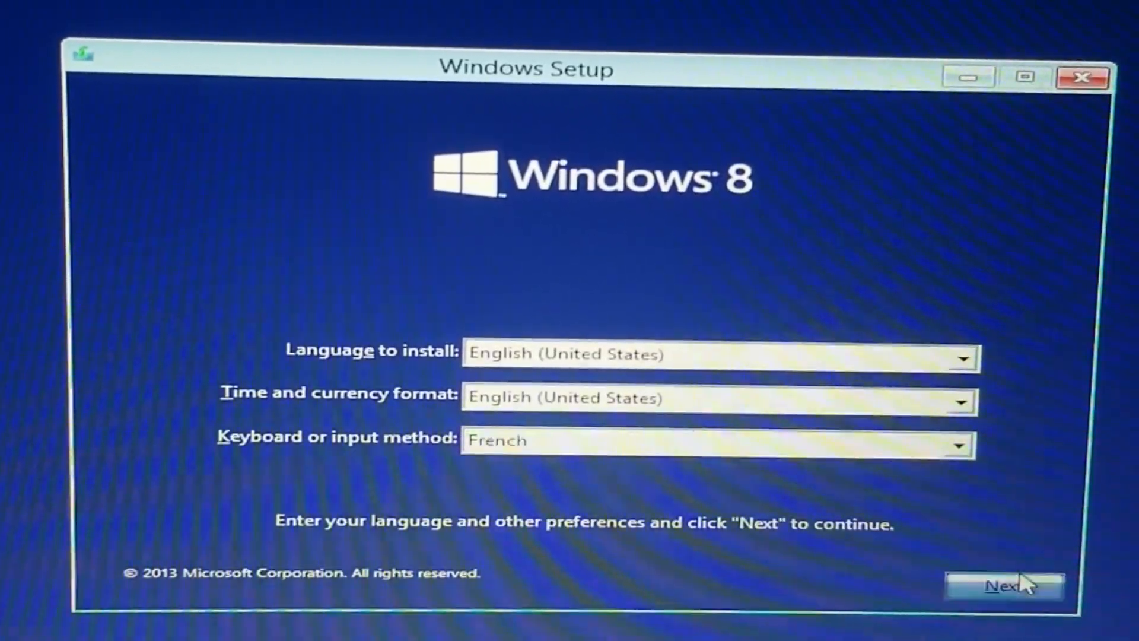
left_click(1015, 582)
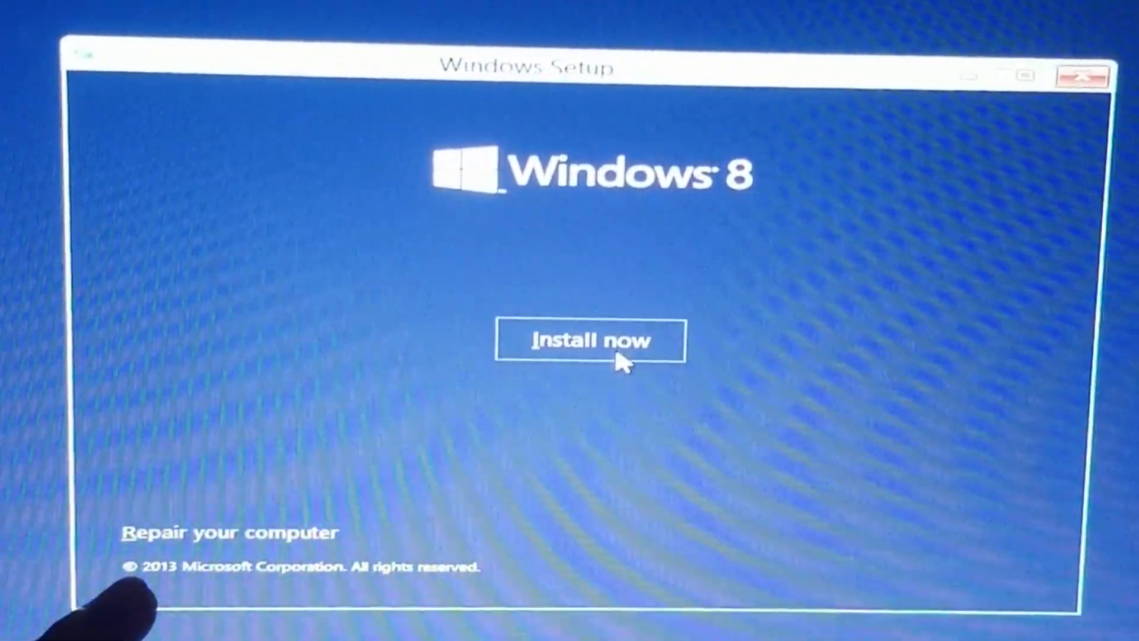
left_click(623, 356)
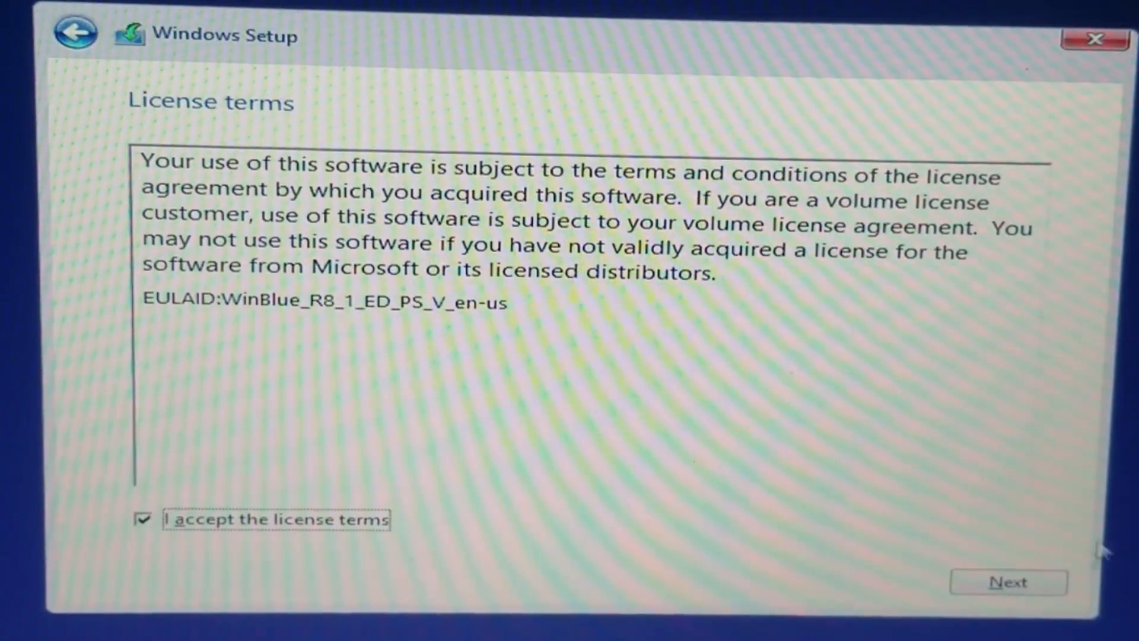
Step: Accept the license terms and install Windows onto Drive 0 Partition 2
left_click(1015, 584)
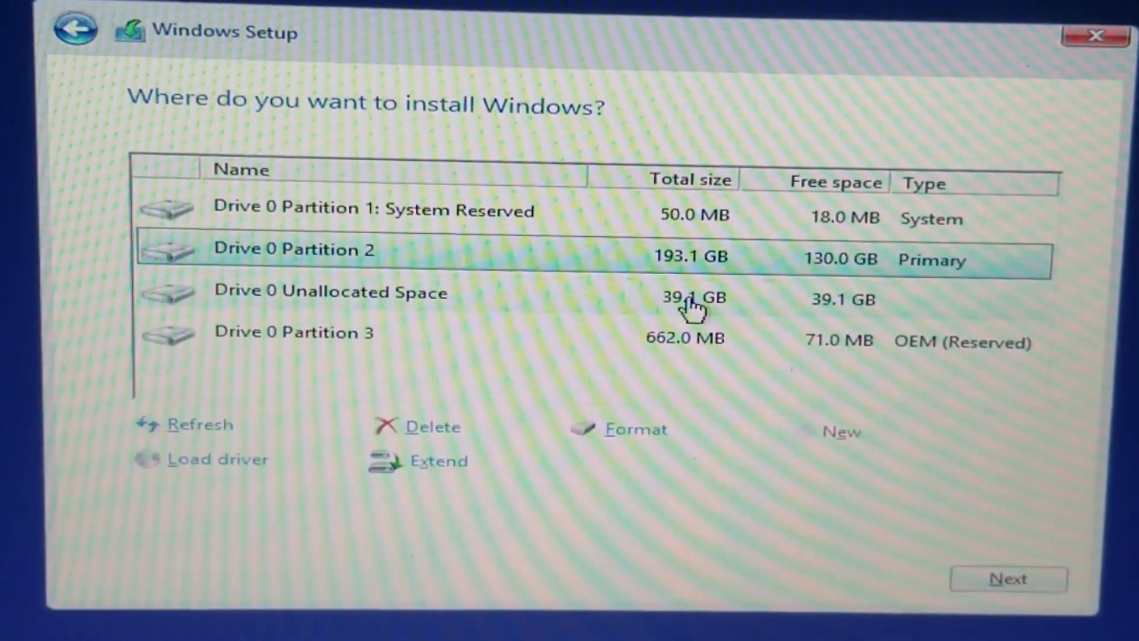
left_click(1008, 581)
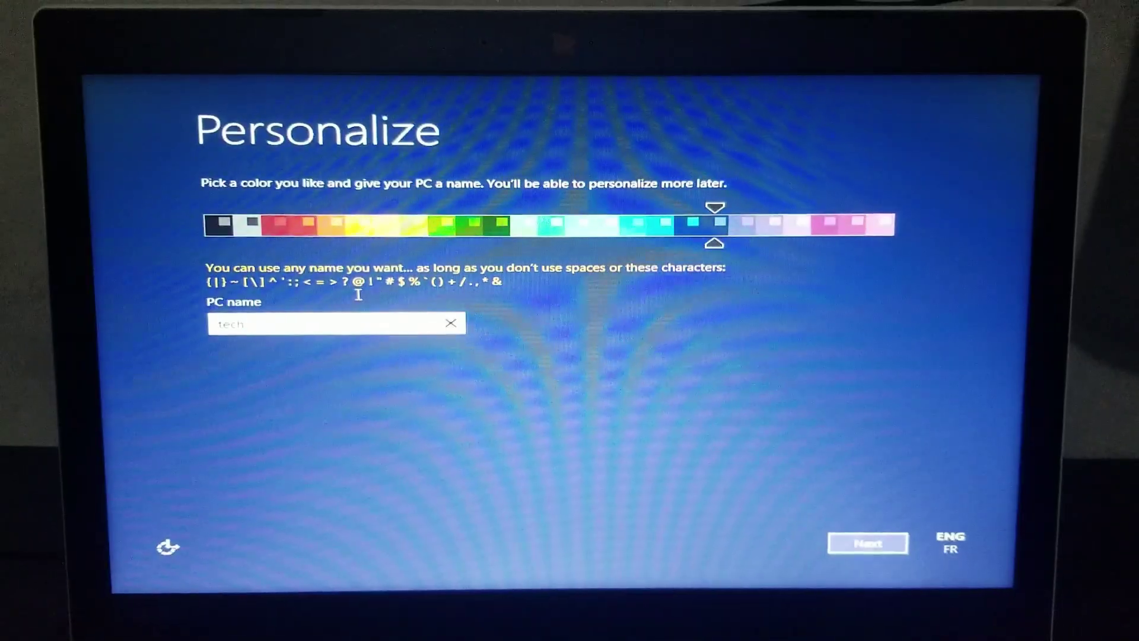
type("techpa")
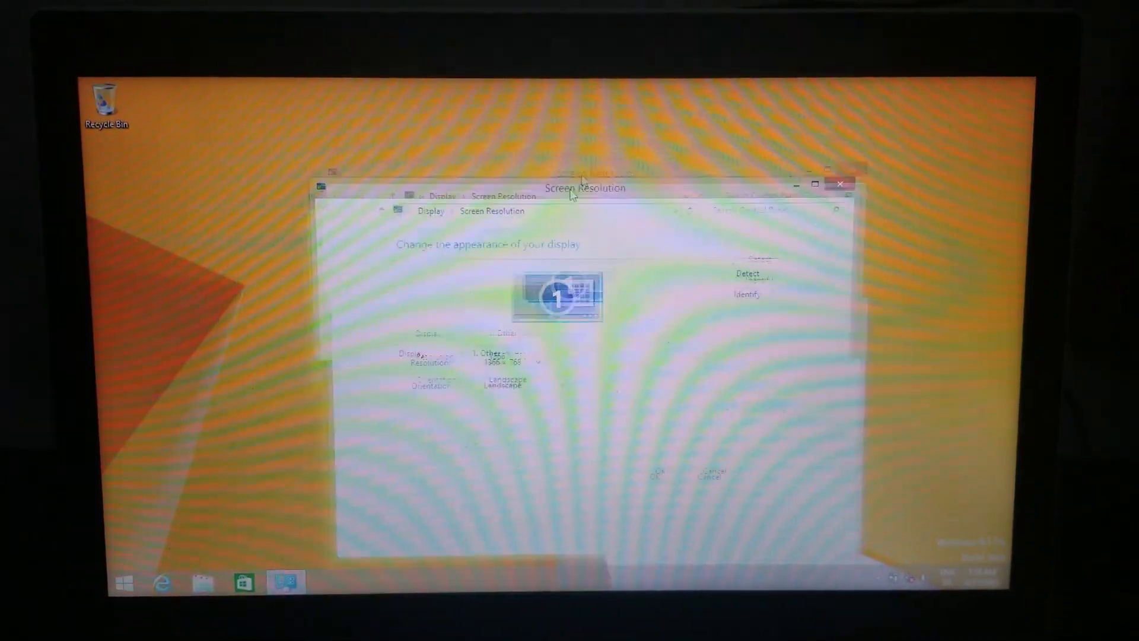
Step: Move the Screen Resolution window showing 1366 × 768 higher, then close it
left_click_drag(574, 194, 569, 131)
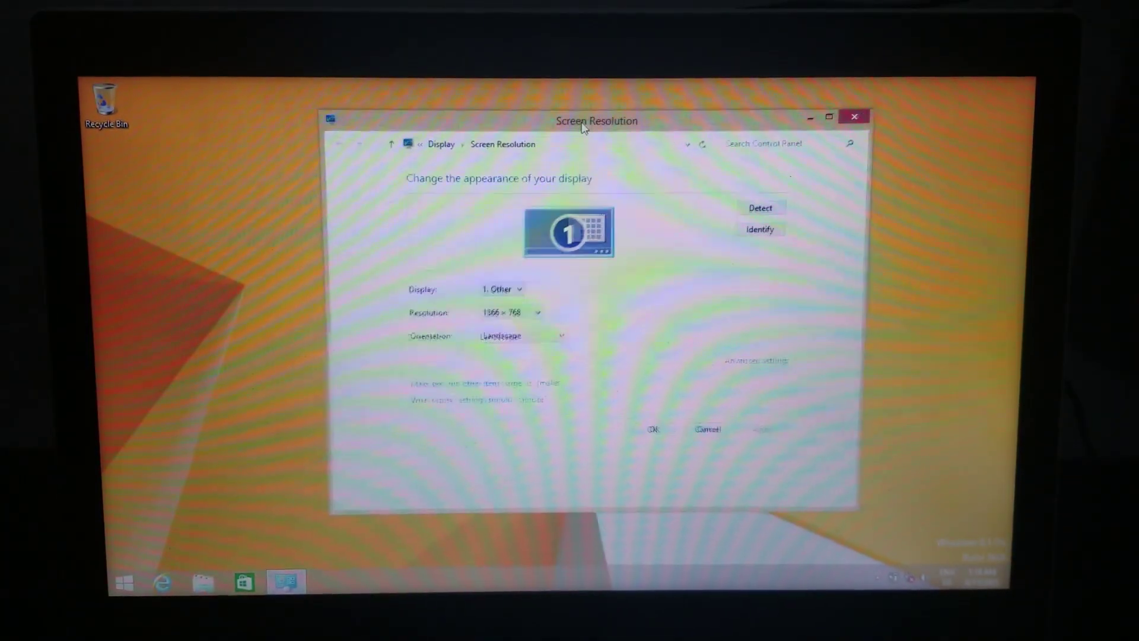
left_click(825, 125)
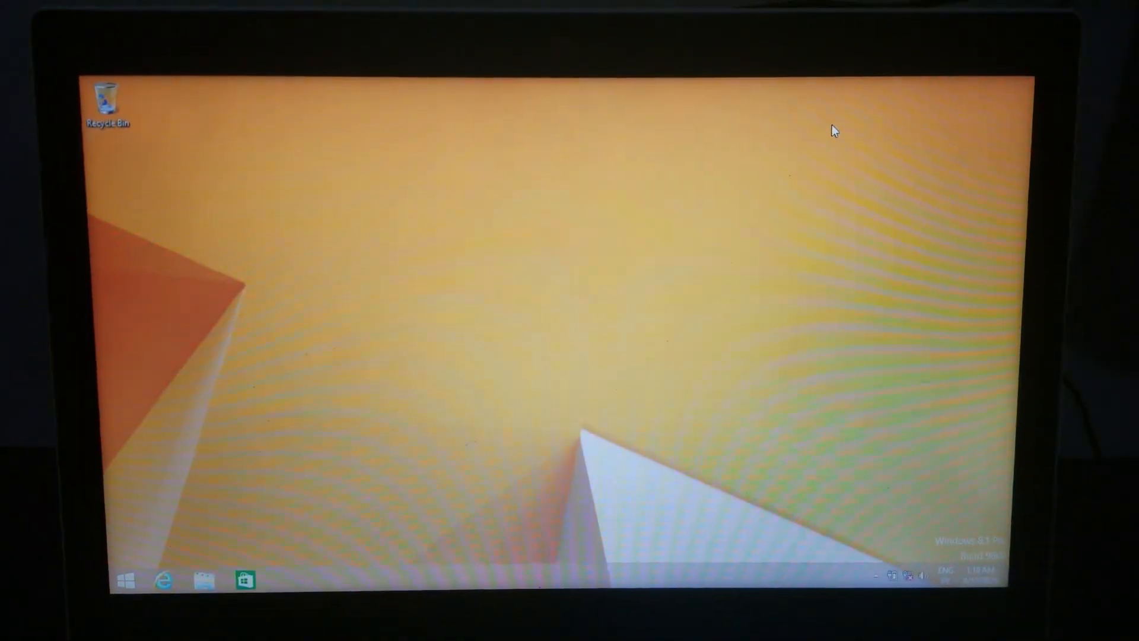
Step: Bring up the Windows 8.1 Start screen to reach Device Manager
key("super")
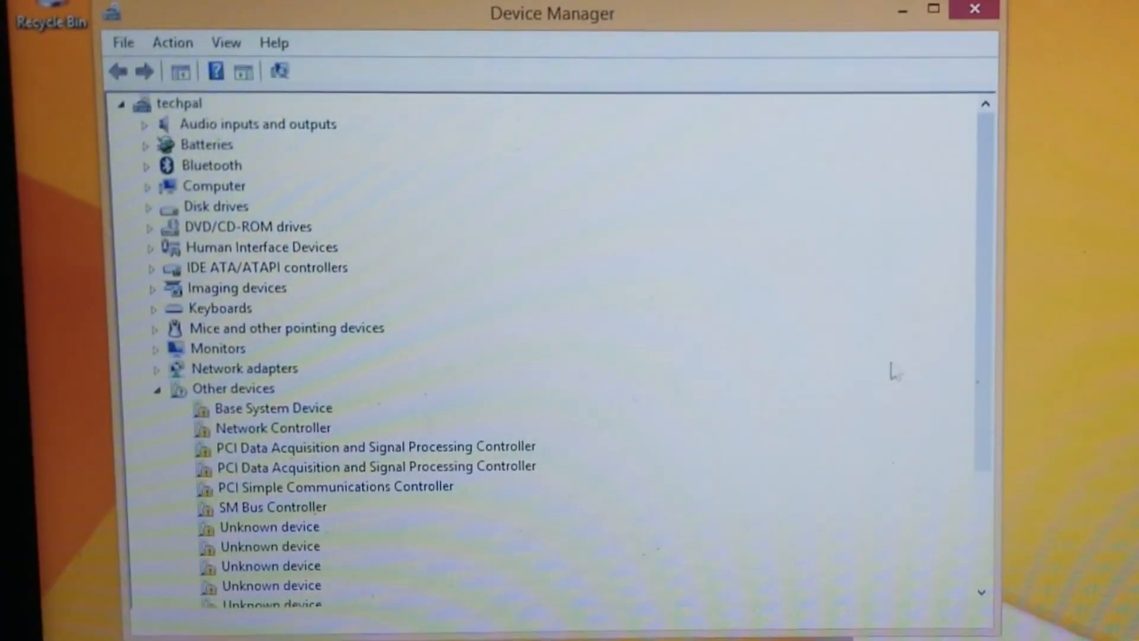
scroll(895, 373, "down", 5)
scroll(894, 372, "up", 5)
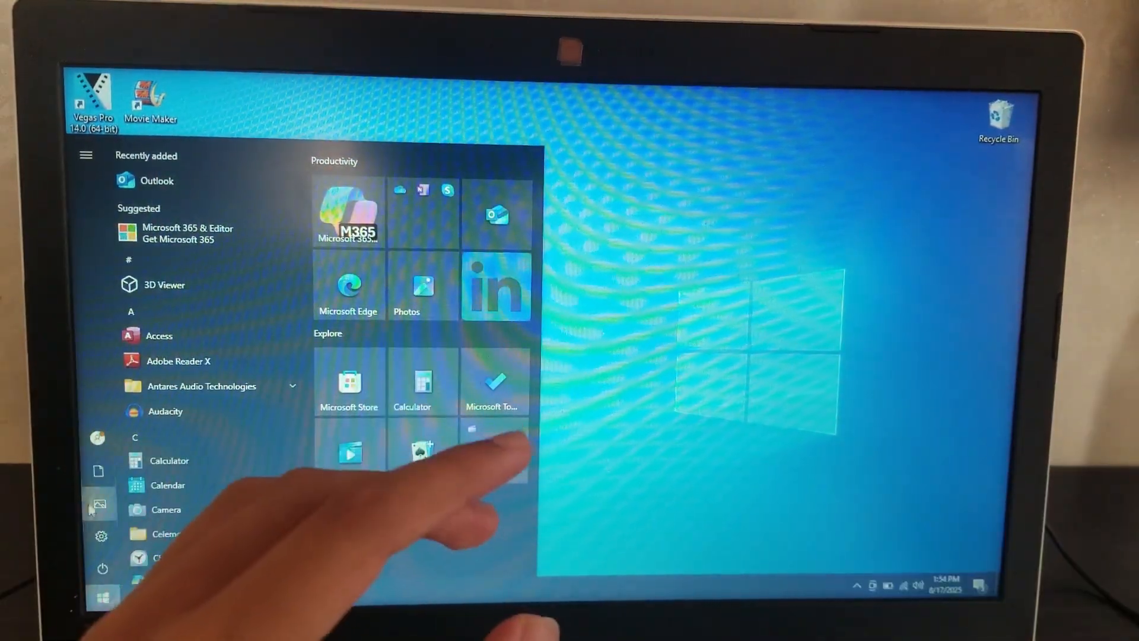
Step: Restart the computer from the Windows 10 Start menu's Power options
left_click(103, 567)
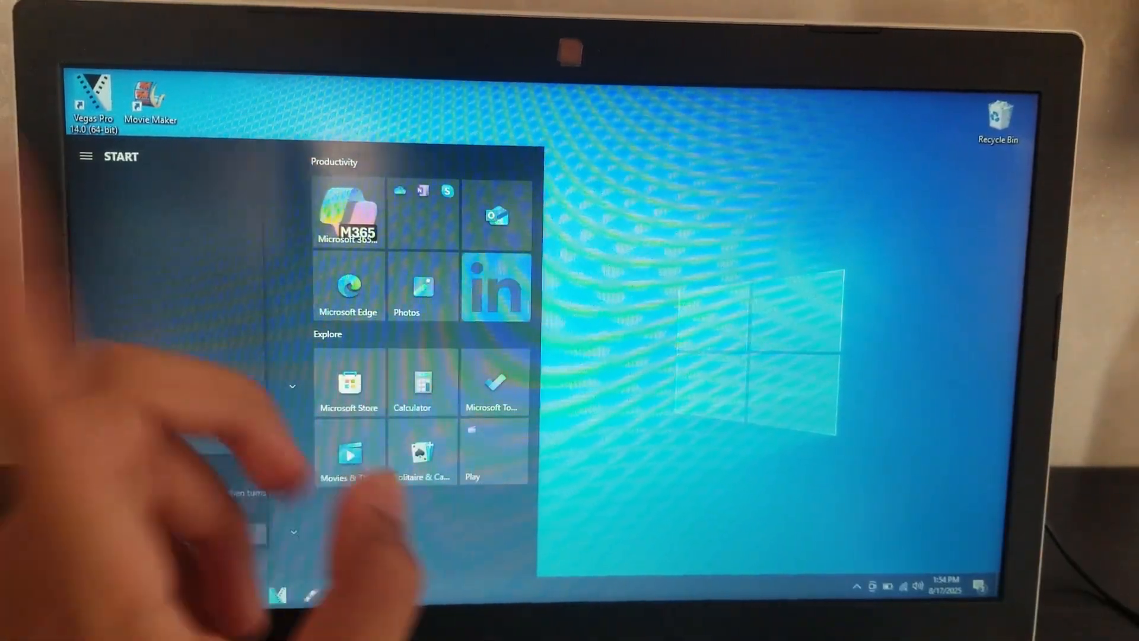
left_click(139, 539)
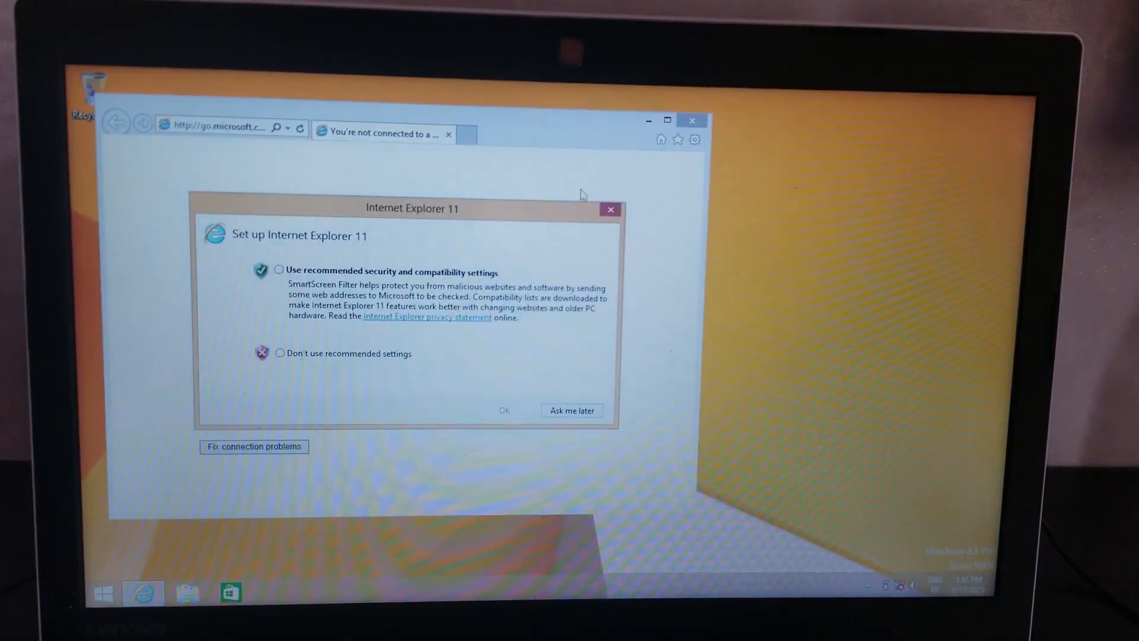
Step: Close Internet Explorer 11 with its setup prompt and return to the Windows 8.1 desktop
left_click(692, 120)
key("super")
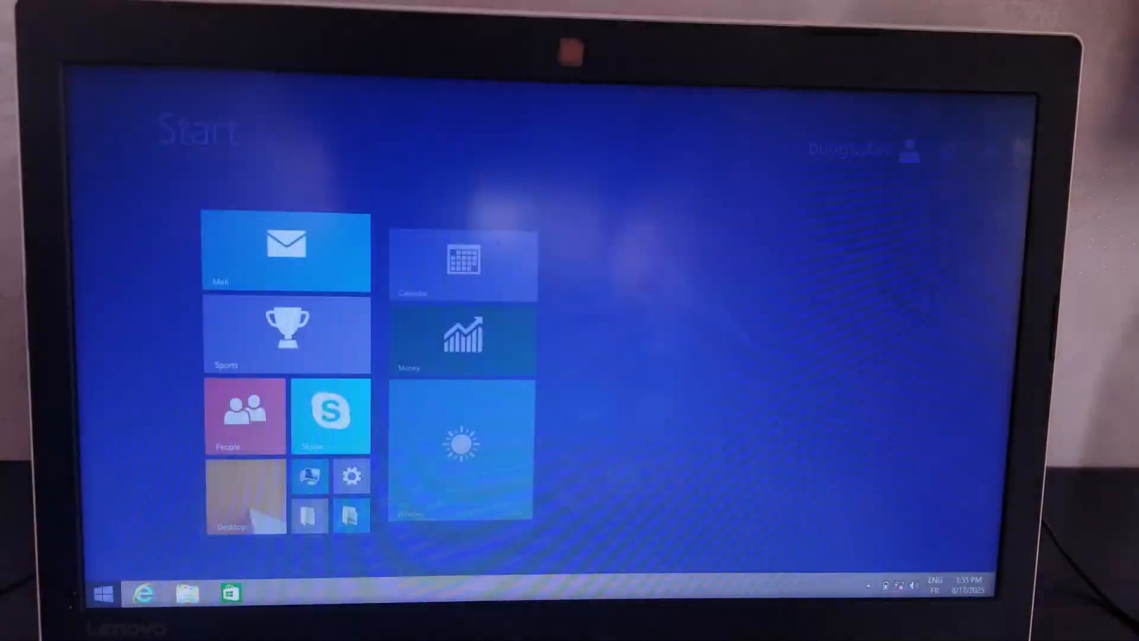
key("super")
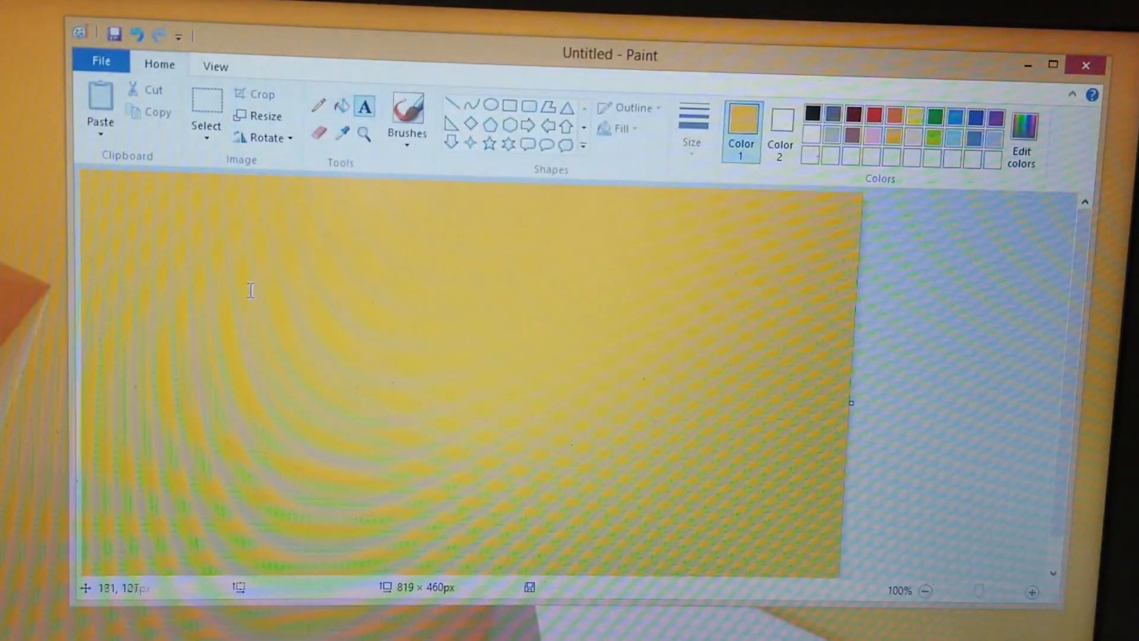
Step: Add 'windows 8.1 yay' text and draw the silhouette stick figure holding a white iPod
left_click(251, 291)
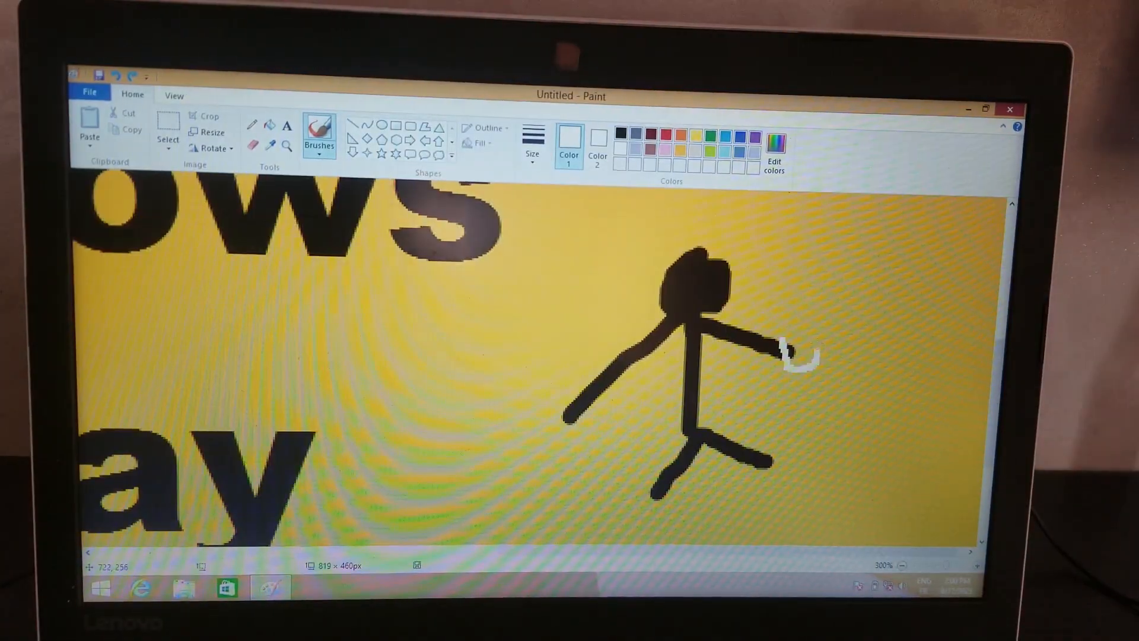
left_click_drag(663, 294, 748, 294)
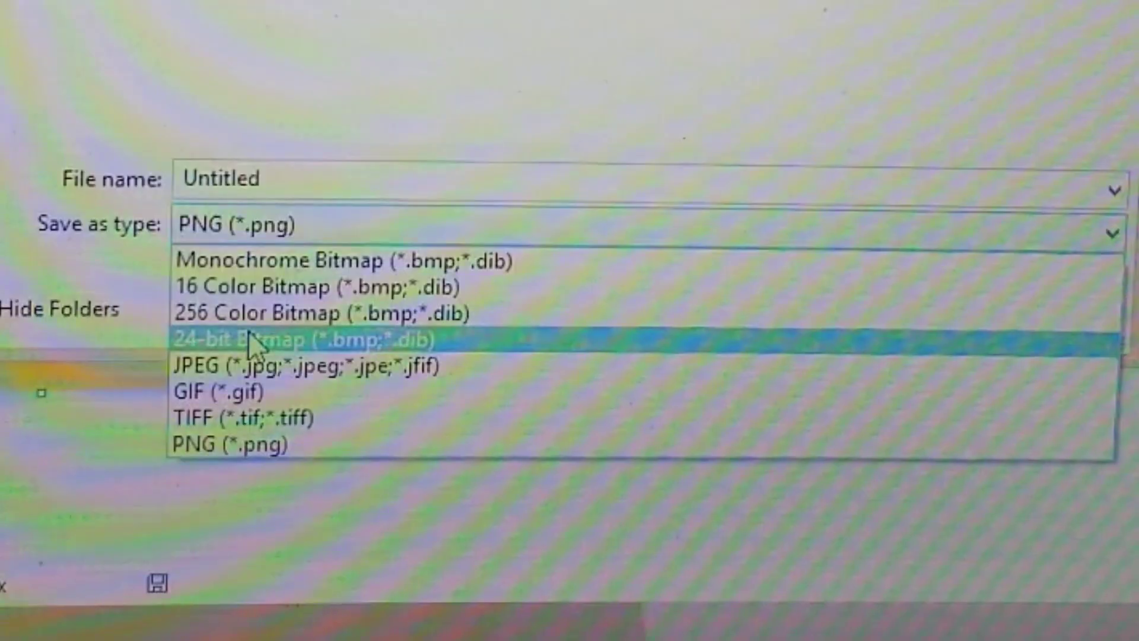
Step: Save the drawing as a 24-bit Bitmap named 'WALLPAPER MADE IN WINDOWS 8.1'
left_click(248, 331)
double_click(293, 178)
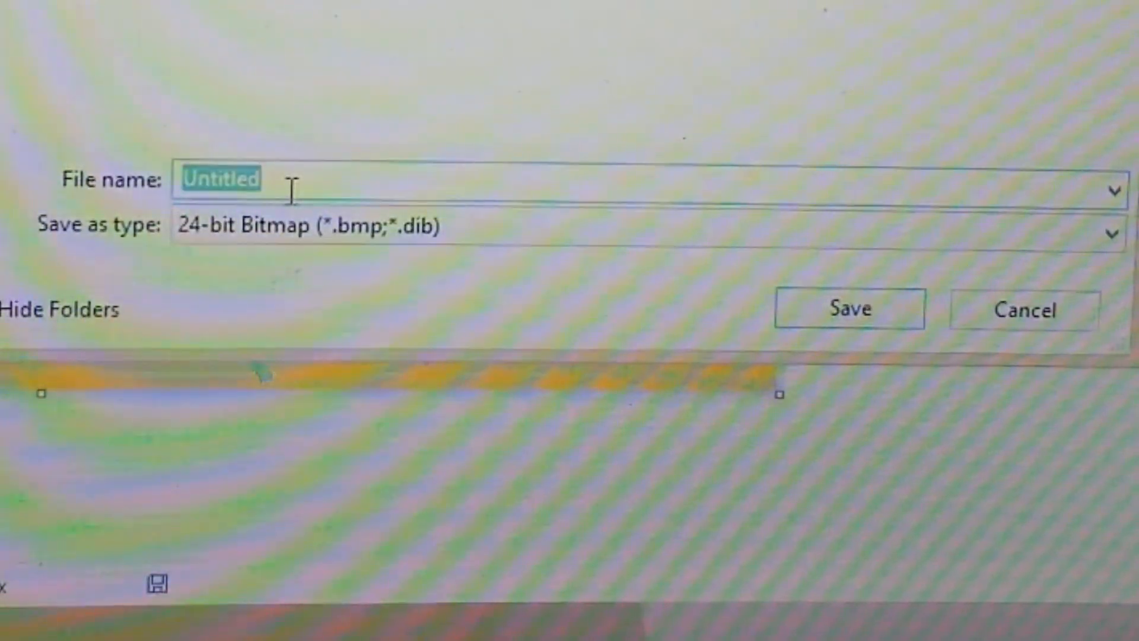
type("WALLPAPER MAd")
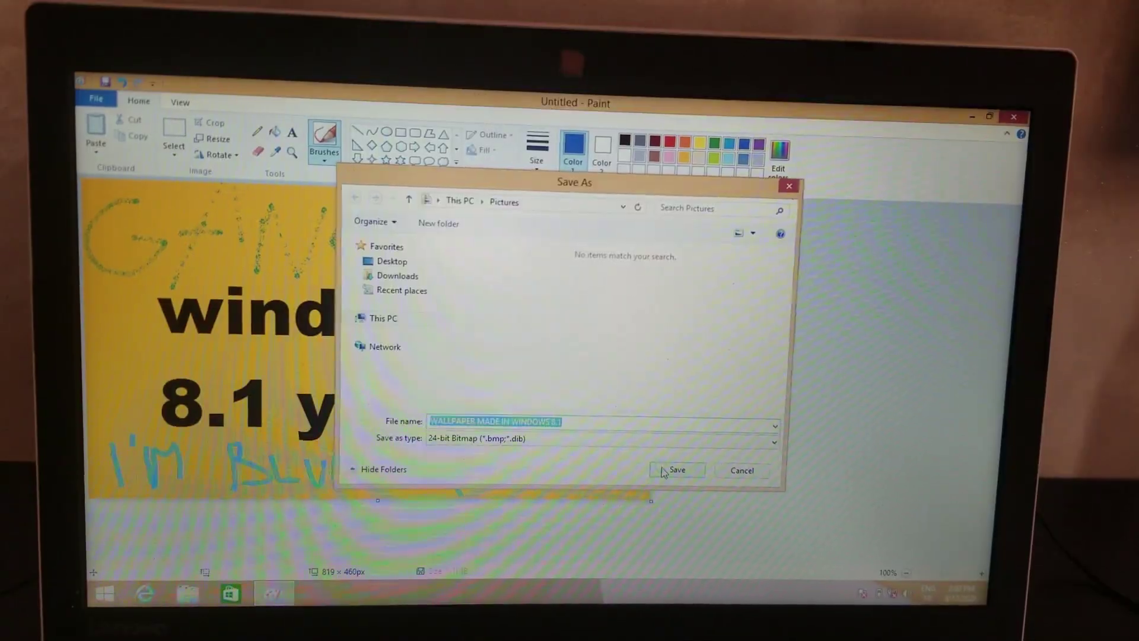
key("Return")
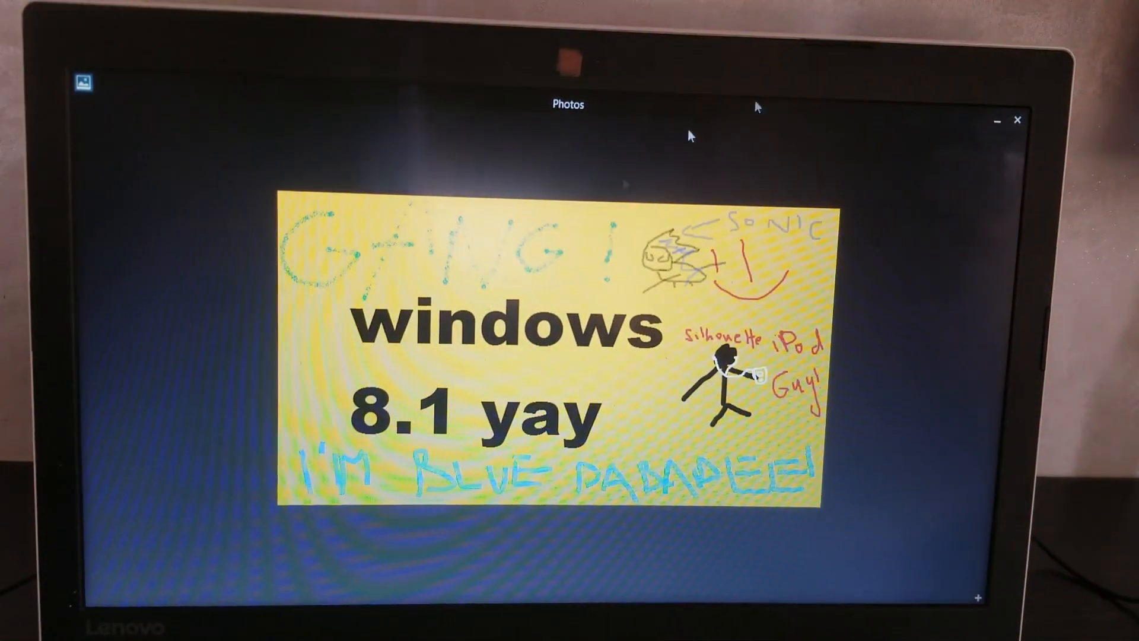
Step: Close the wallpaper preview and restart the laptop from the Start screen
key("super+d")
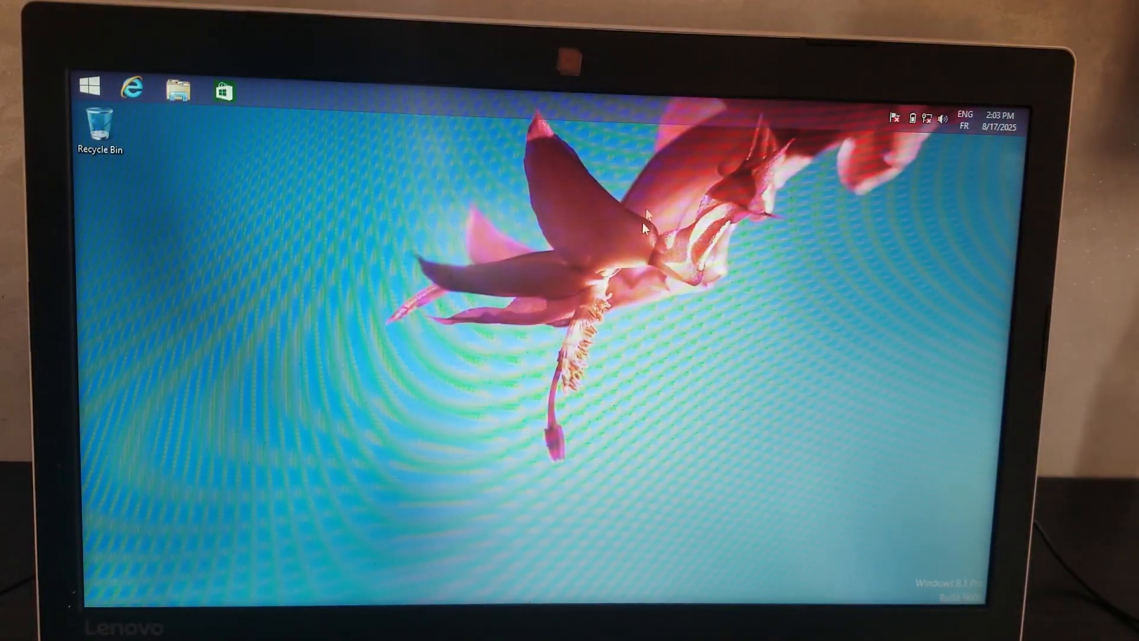
left_click(88, 85)
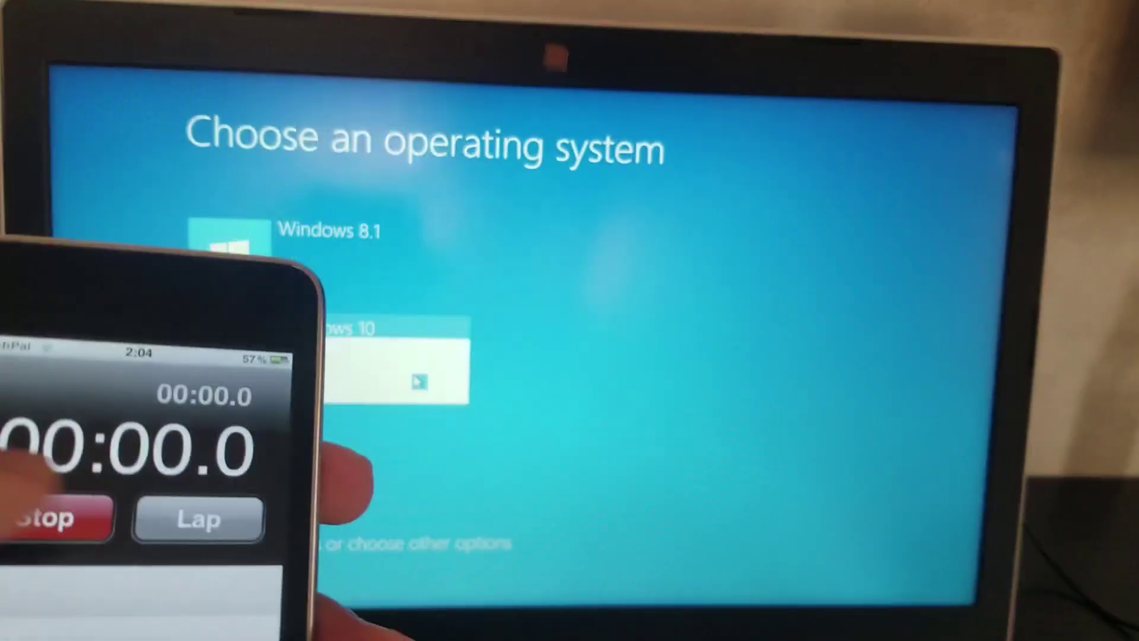
Step: Boot into Windows 10 from the 'Choose an operating system' menu
left_click(420, 381)
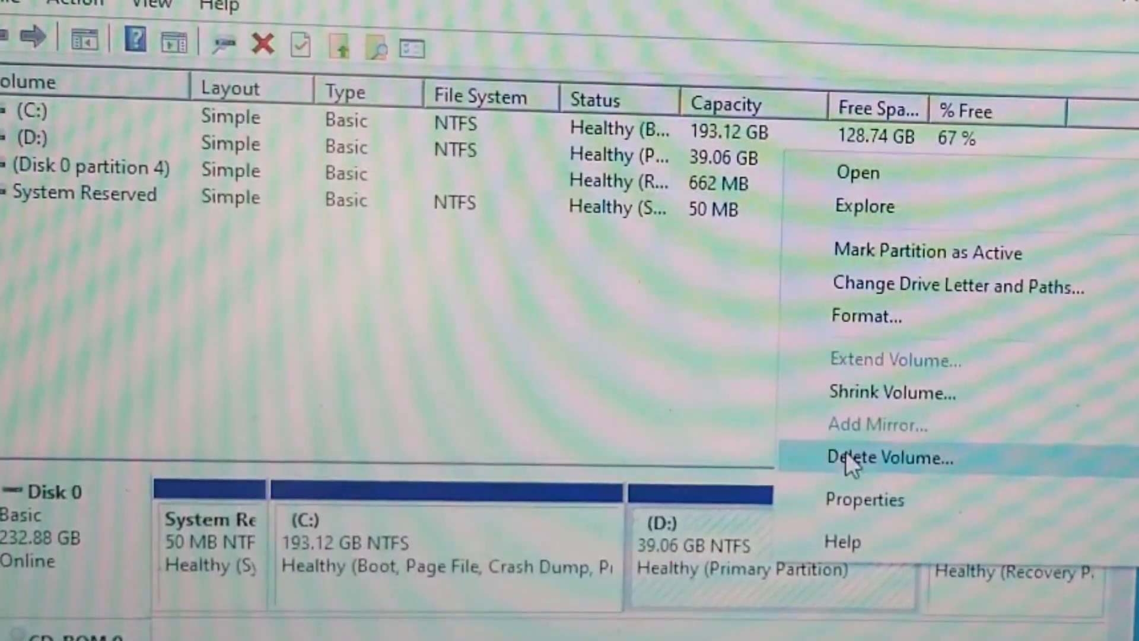
Step: Delete the 39.06 GB D: partition, leaving its space unallocated next to C:
left_click(845, 451)
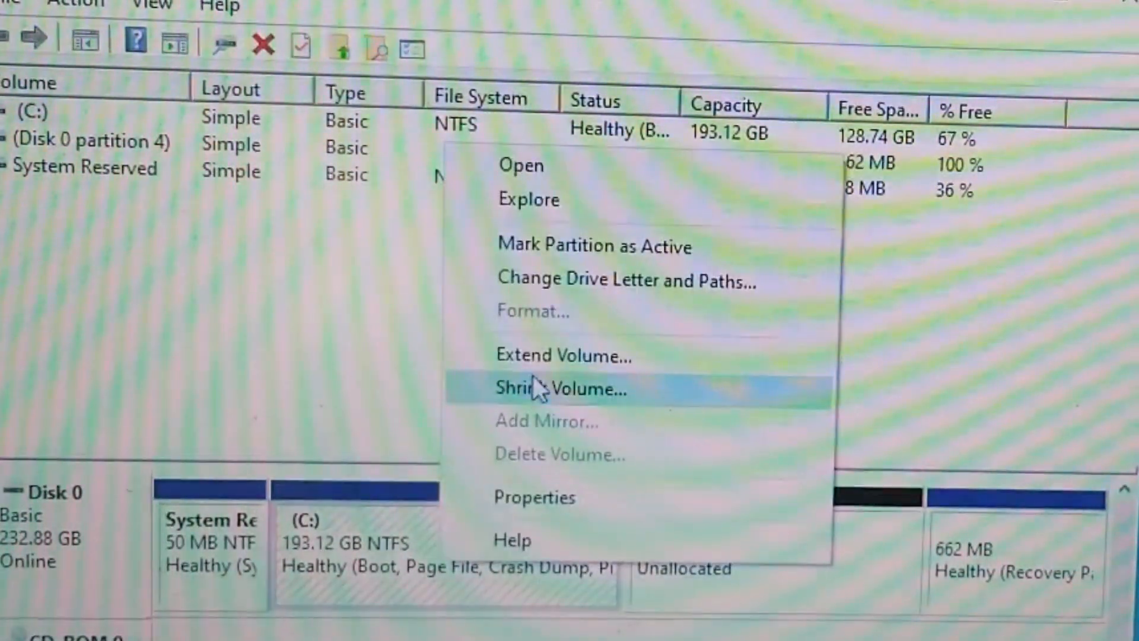